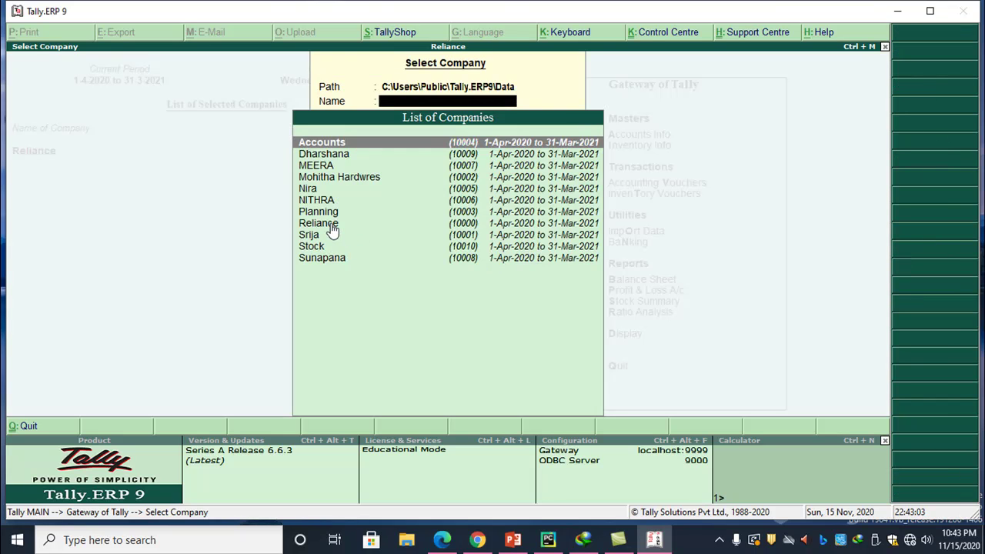
Highlight the Reliance company in the list of companies to identify its data folder number.
key("Down")
key("Down")
key("Down")
key("Down")
key("Down")
key("Down")
key("Down")
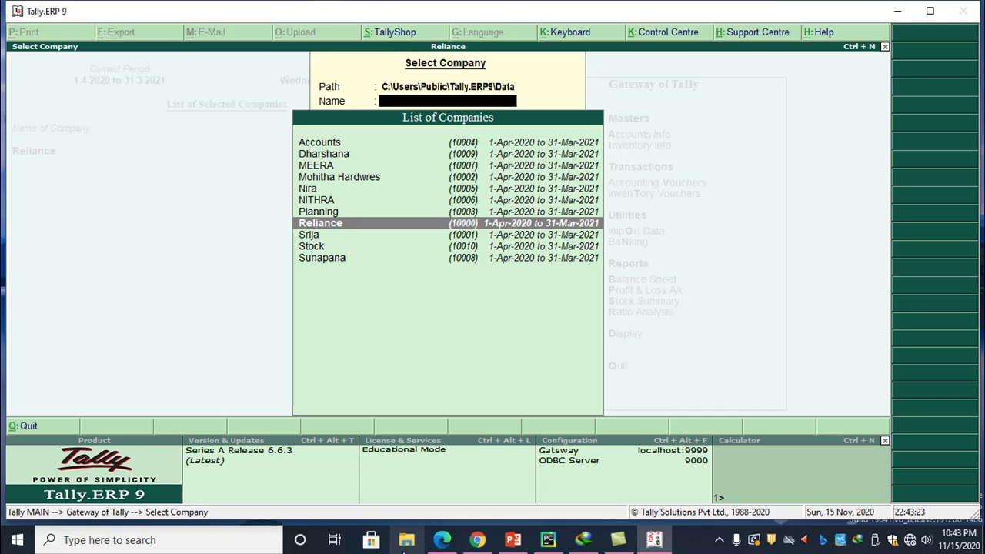
Switch to File Explorer, open Local Disk (C:), and check the data path shown in Tally's company selection.
left_click(907, 7)
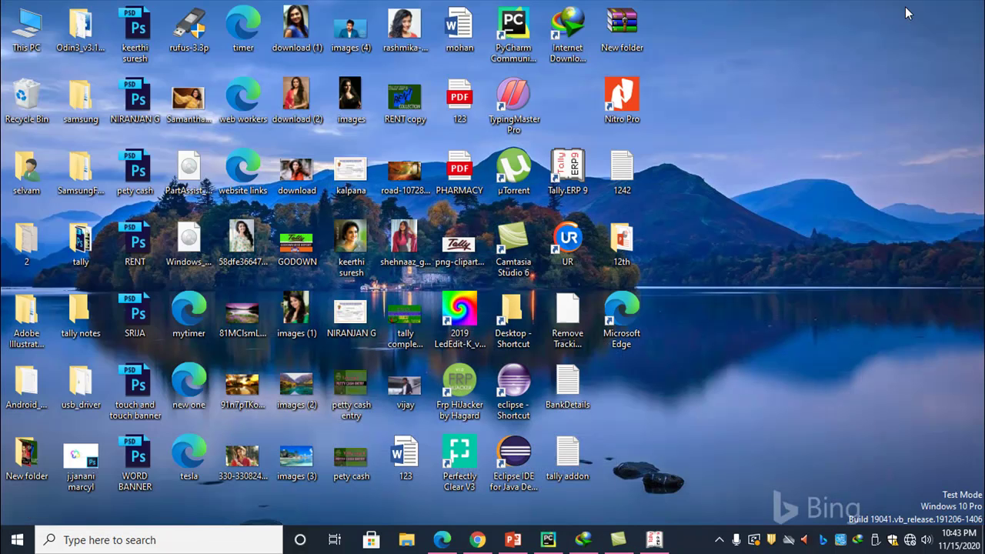
double_click(25, 31)
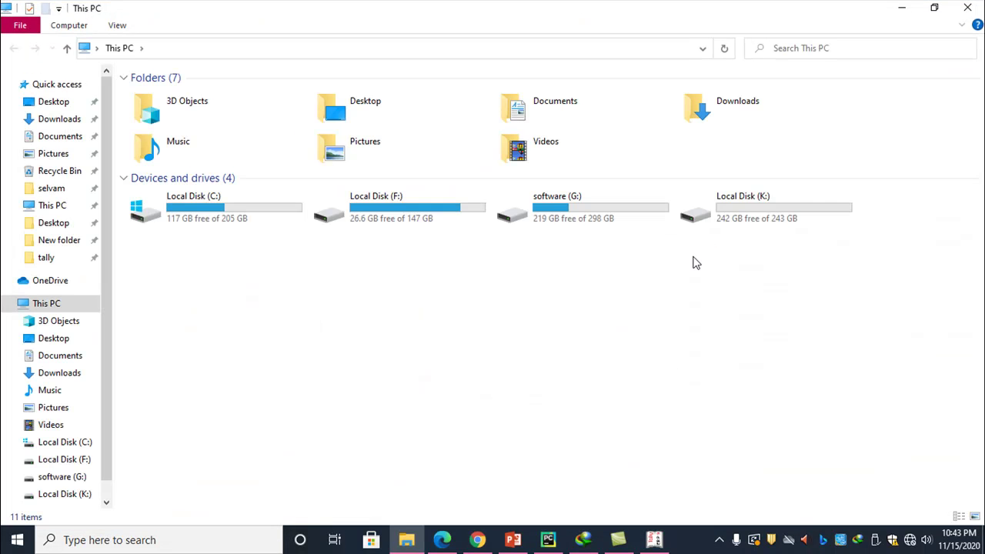
double_click(235, 205)
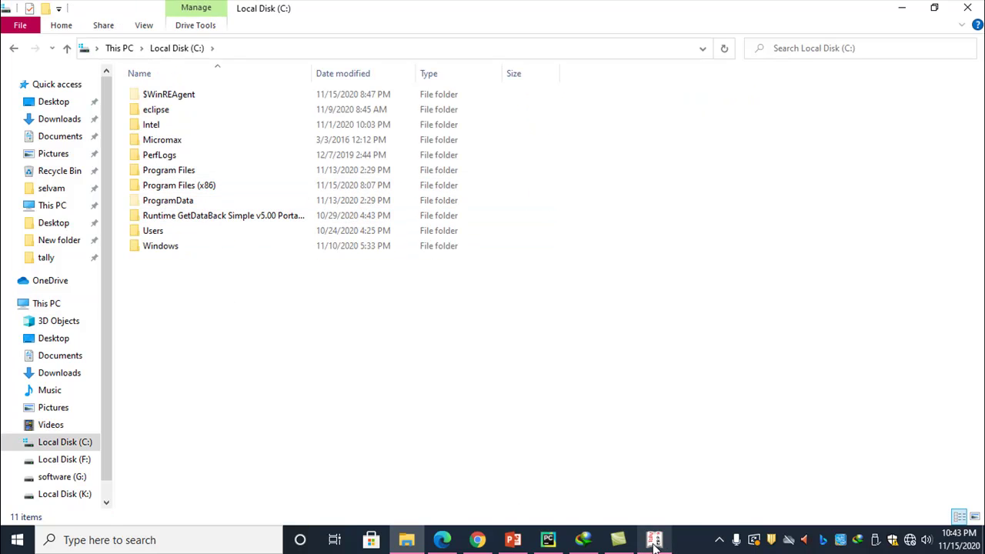
mouse_move(654, 543)
left_click(654, 500)
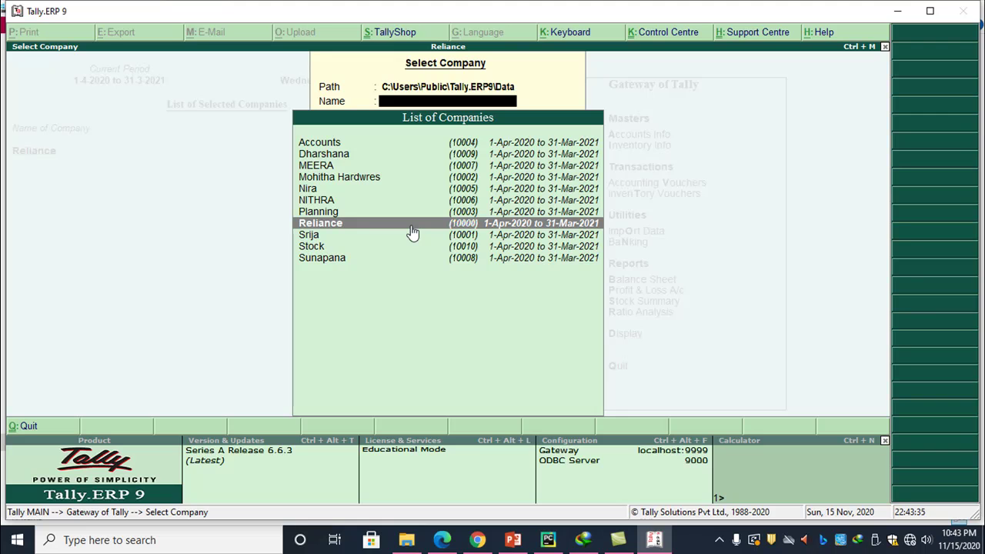
key("alt+Tab")
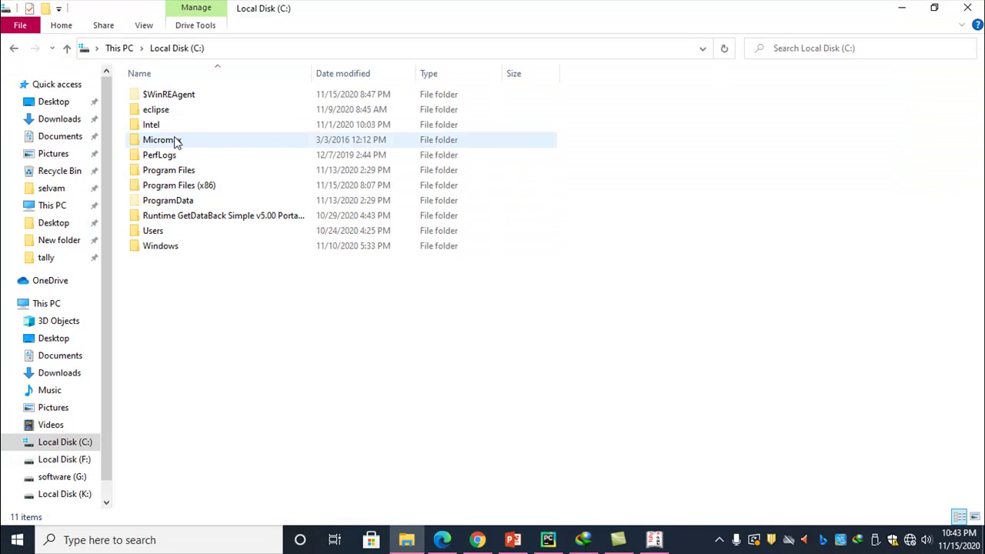
Open the Tally data folder at Users\Public\Tally.ERP9\Data on Local Disk (C:).
left_click(183, 234)
double_click(183, 234)
left_click(174, 112)
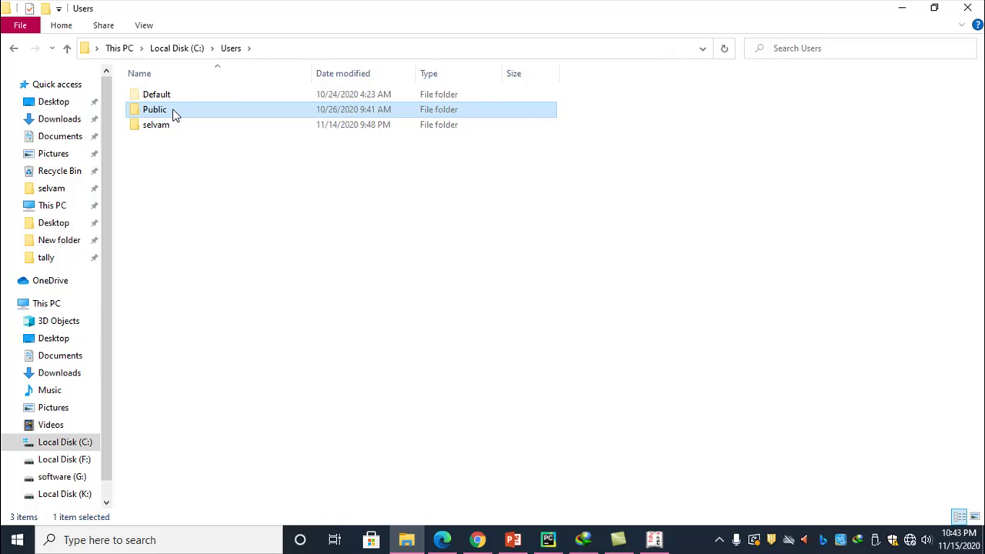
double_click(174, 112)
left_click(179, 218)
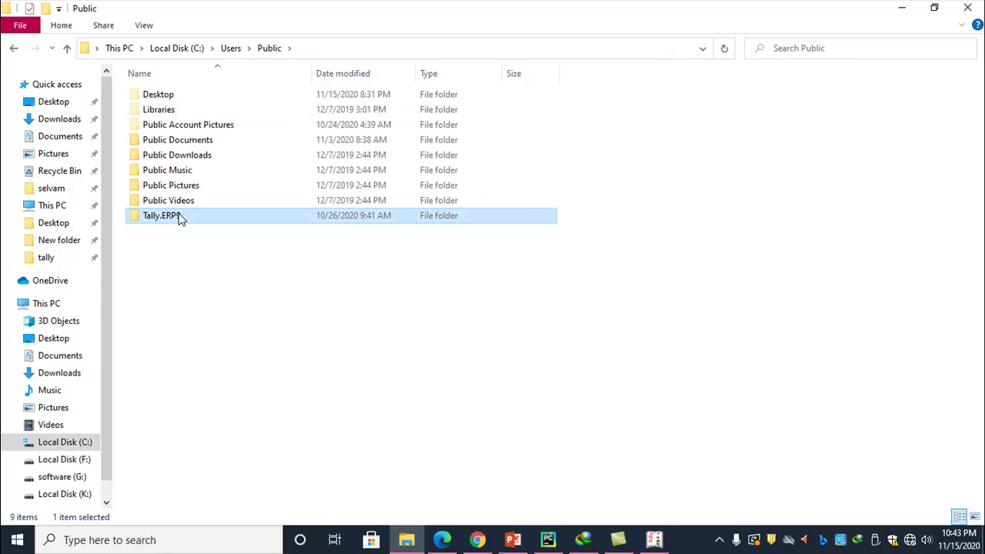
double_click(180, 218)
left_click(165, 94)
double_click(166, 93)
Copy the 10000 company folder from the Tally Data folder.
left_click(173, 94)
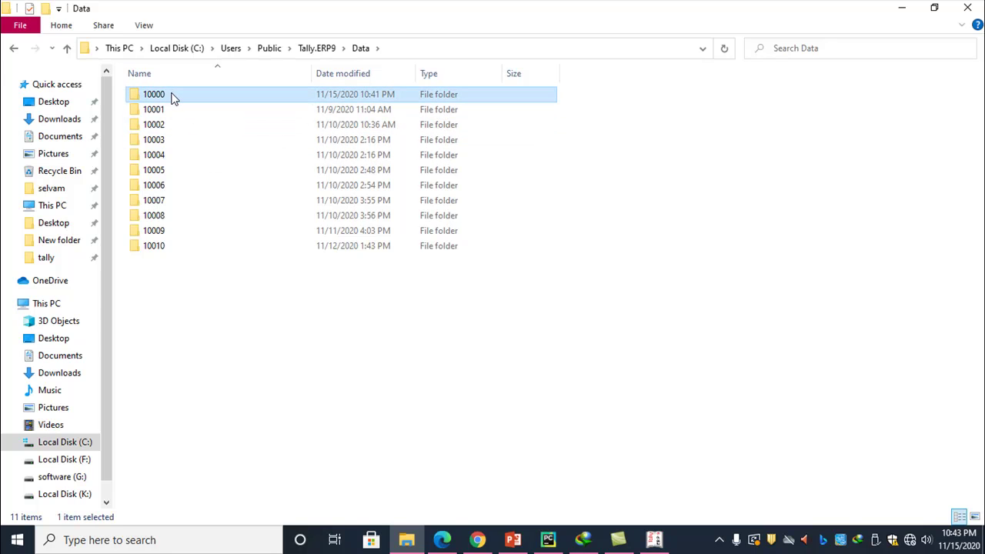
right_click(172, 95)
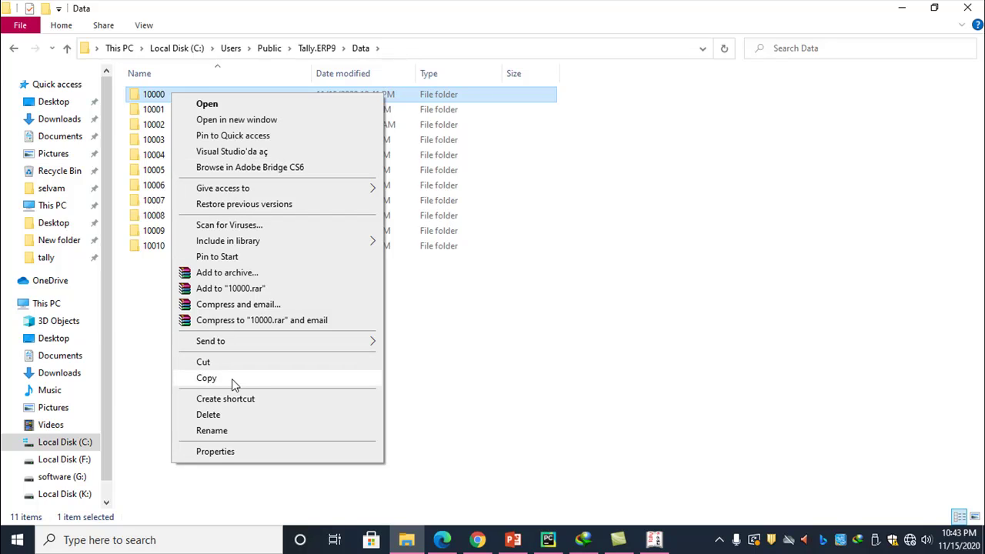
left_click(207, 378)
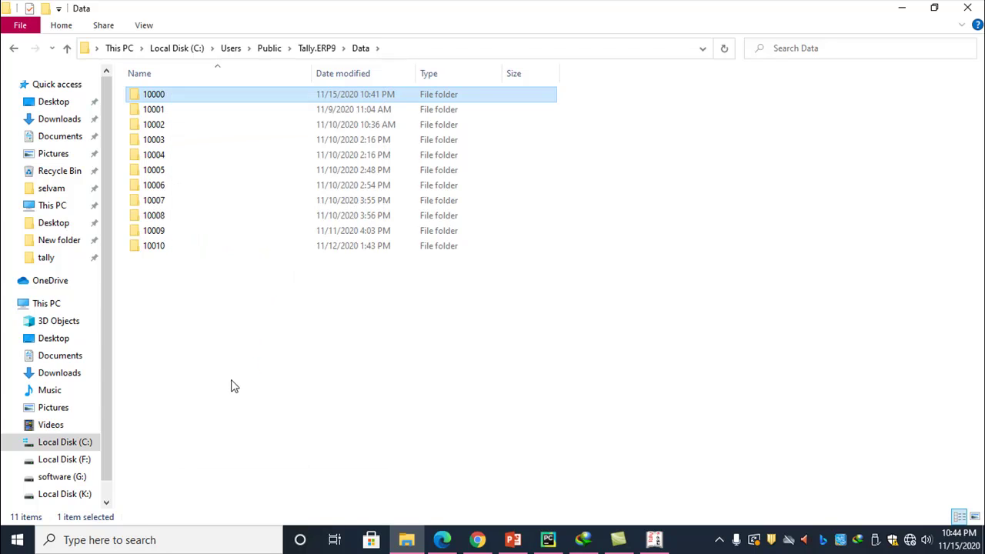
Create a new folder named tally on Local Disk (K:).
left_click(76, 496)
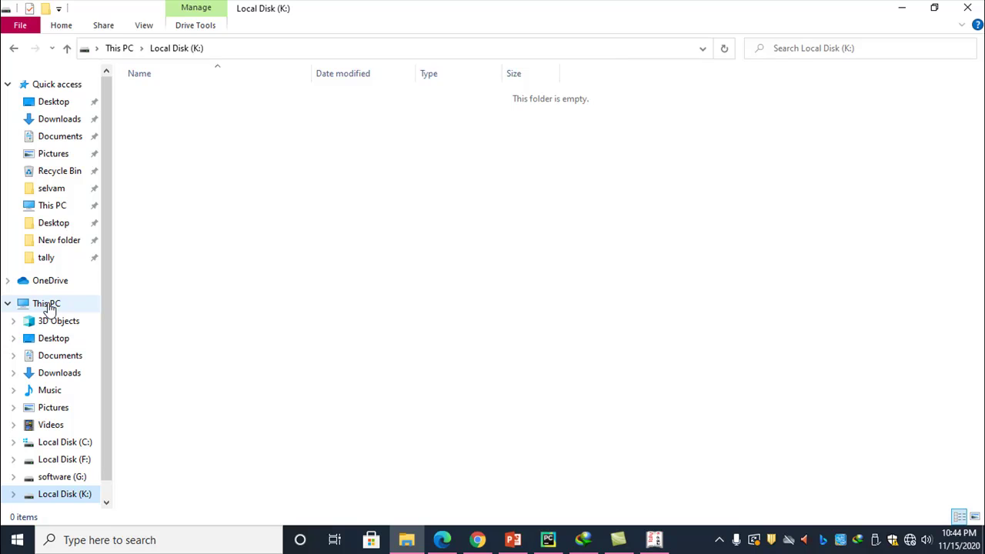
left_click(46, 304)
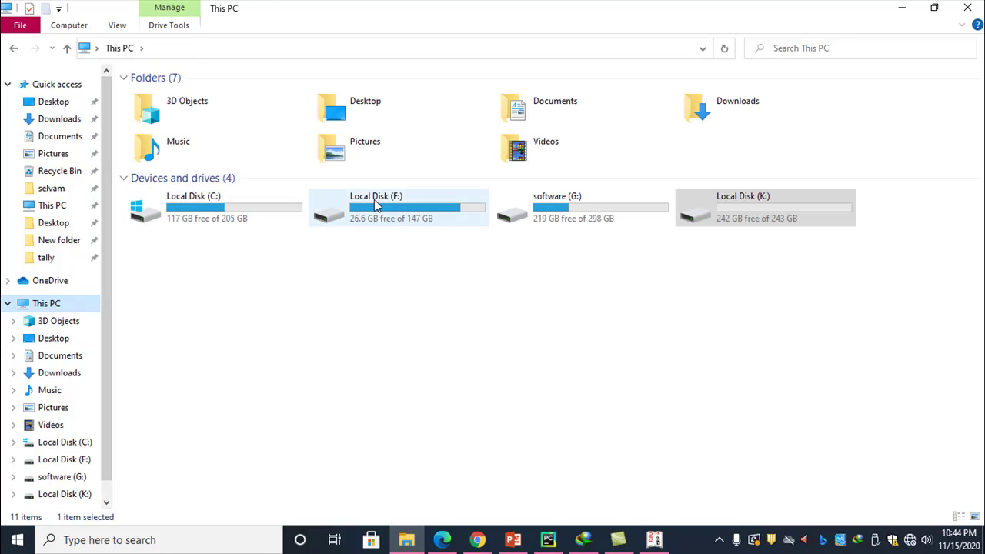
double_click(736, 217)
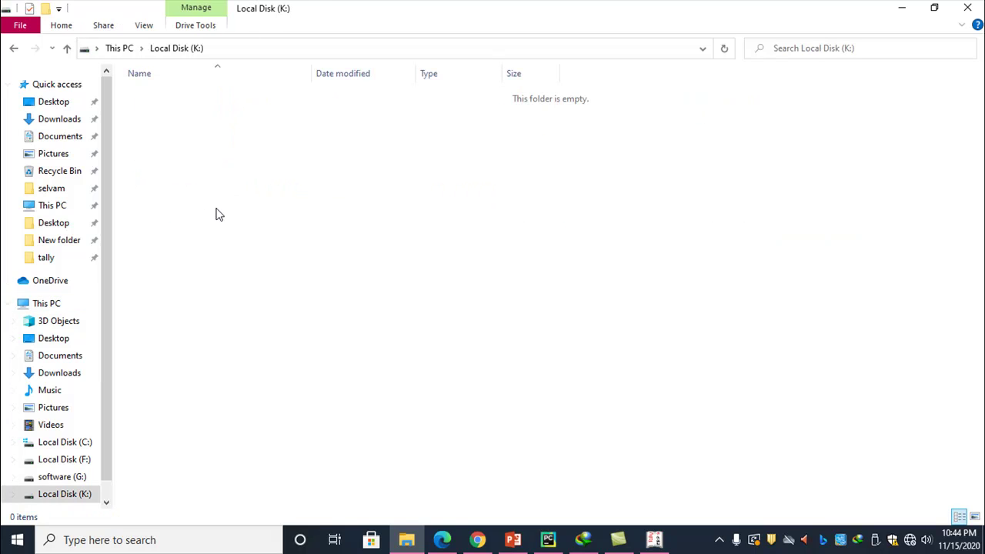
right_click(233, 158)
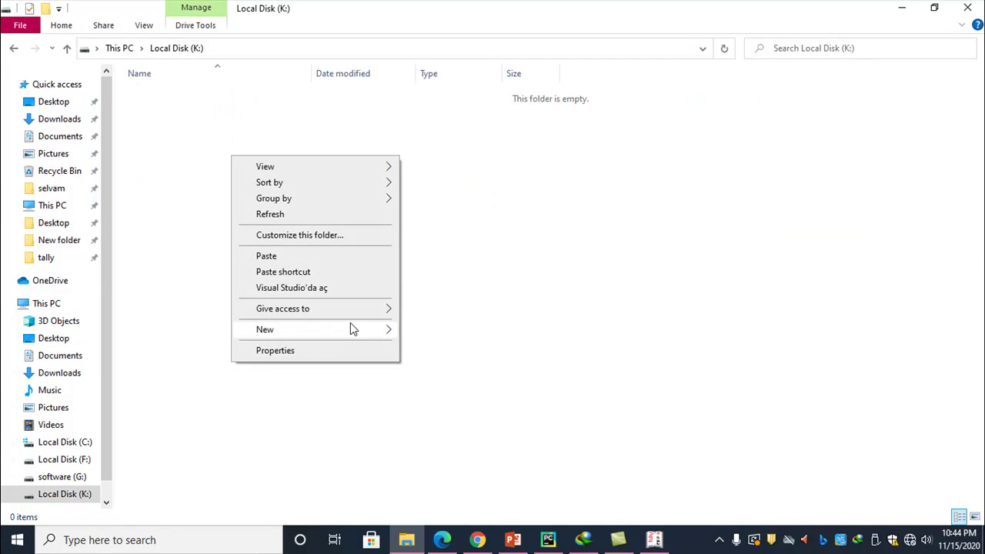
mouse_move(351, 329)
left_click(446, 336)
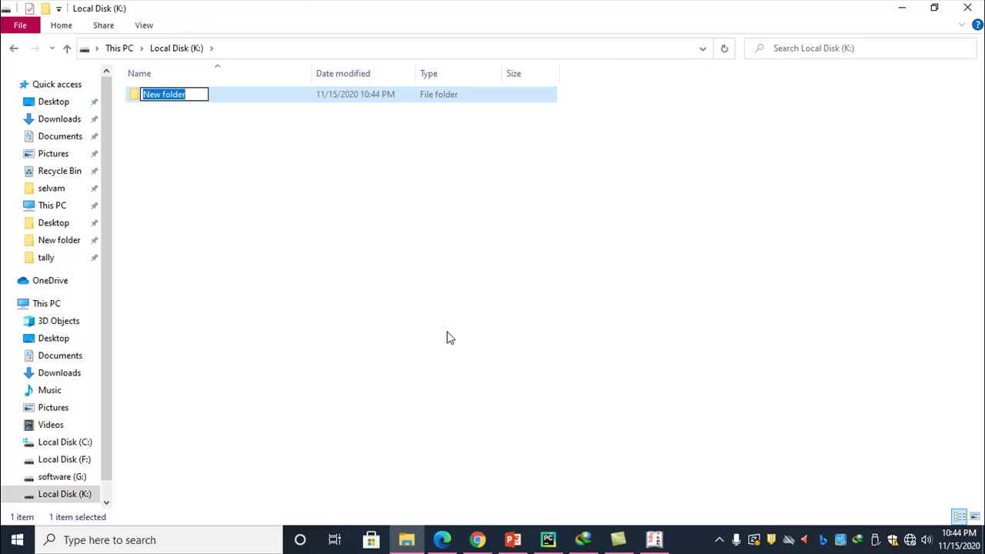
type("tally")
key("Return")
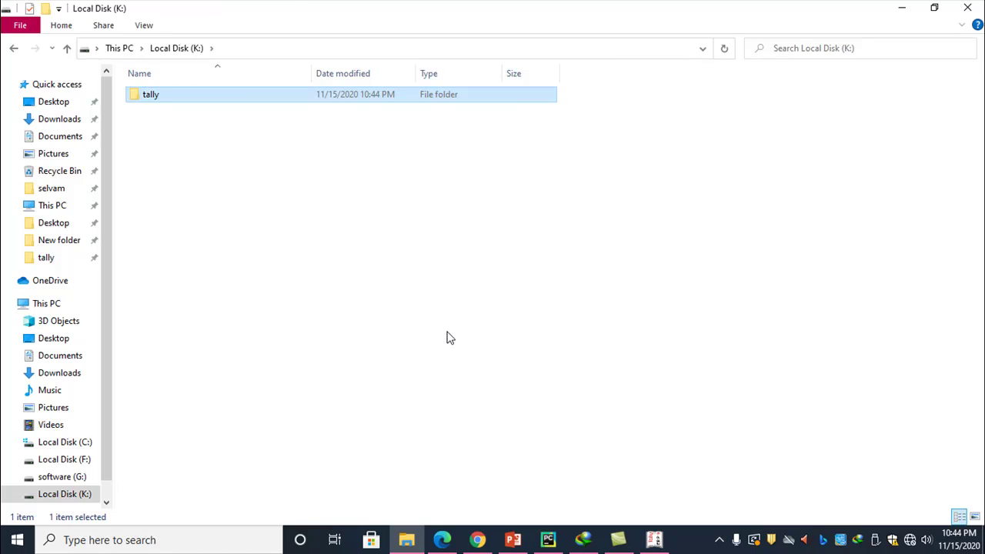
Paste the copied 10000 folder into the new tally folder and display that folder's full path.
key("Return")
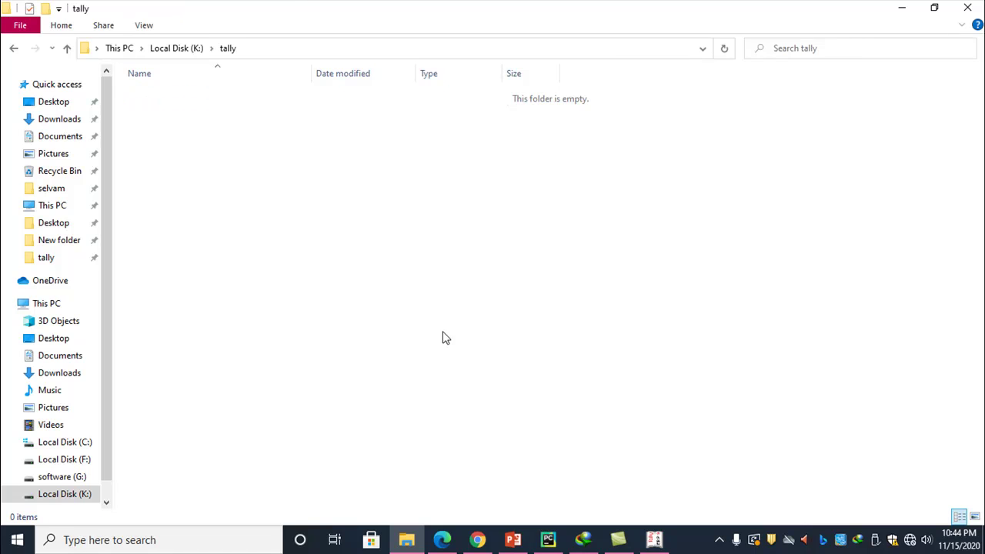
key("ctrl+v")
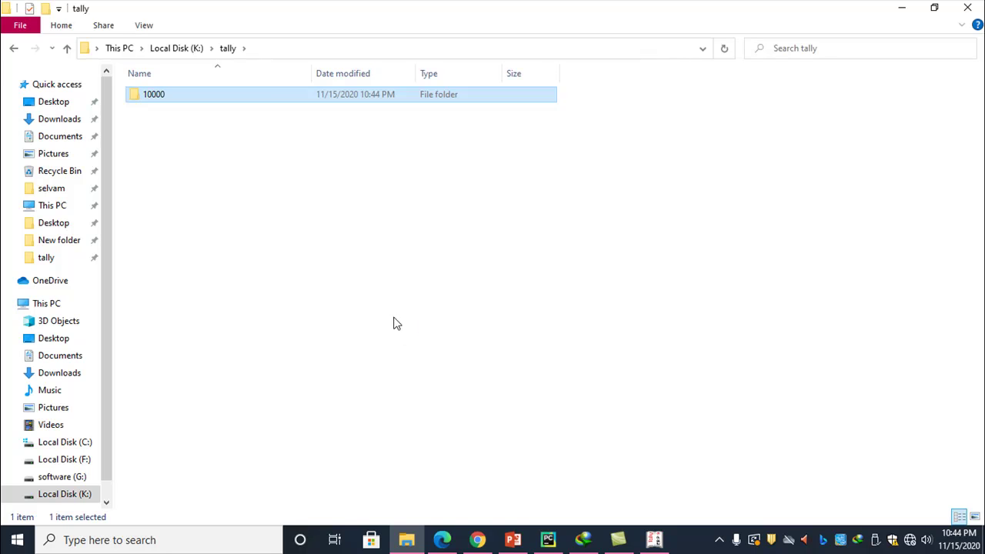
left_click(281, 52)
left_click(163, 52)
left_click_drag(142, 53, 94, 56)
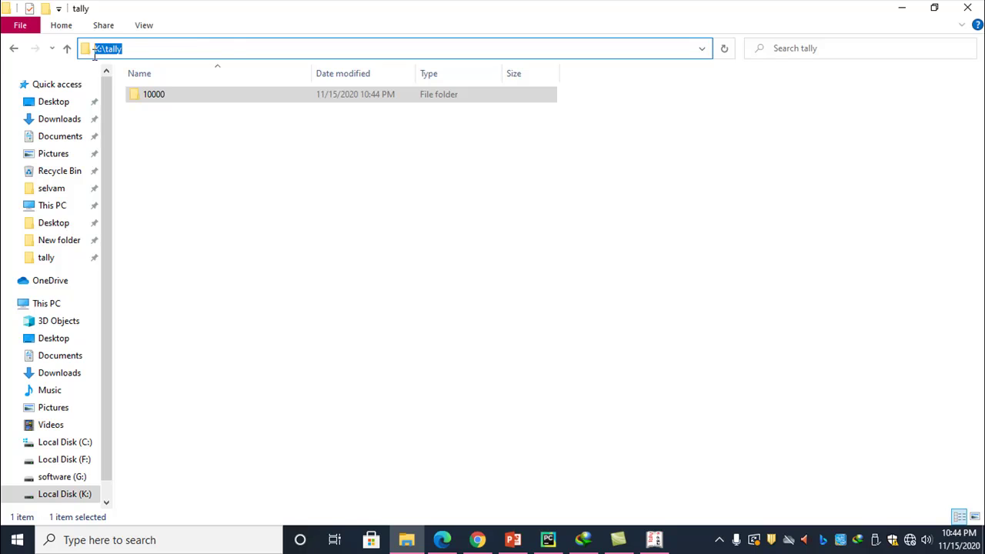
left_click(208, 158)
left_click(275, 46)
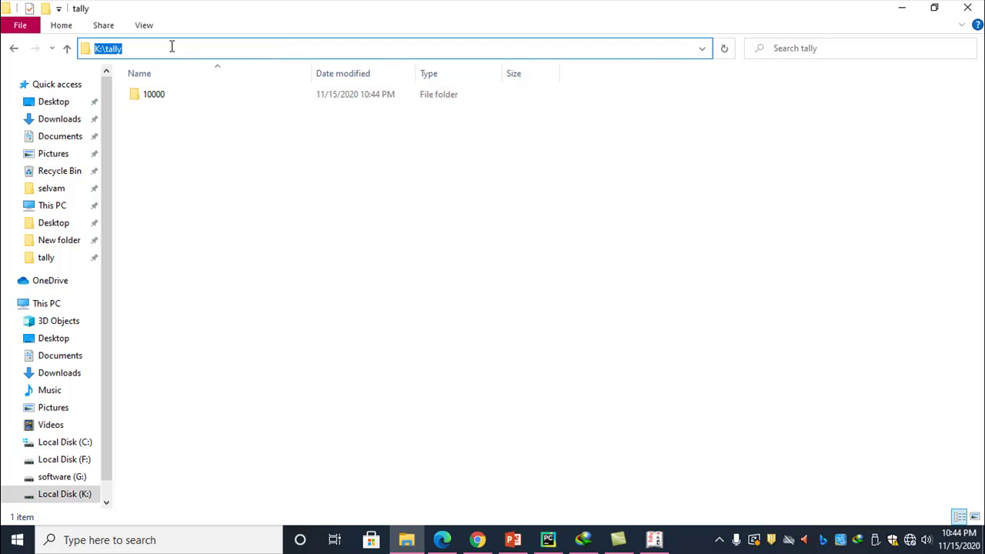
Switch to Tally.ERP 9 and set the company selection path to K:\tally.
left_click(655, 540)
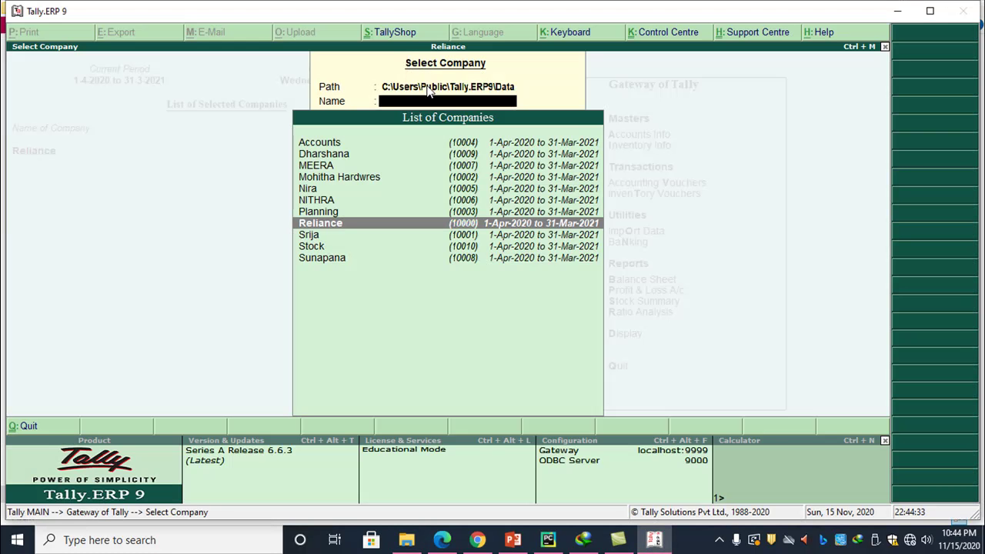
key("Return")
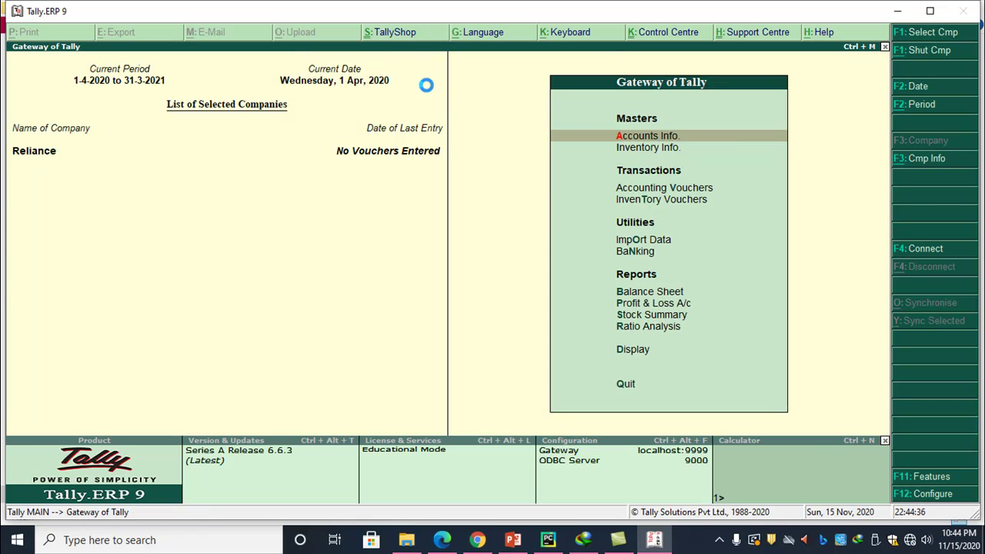
key("F1")
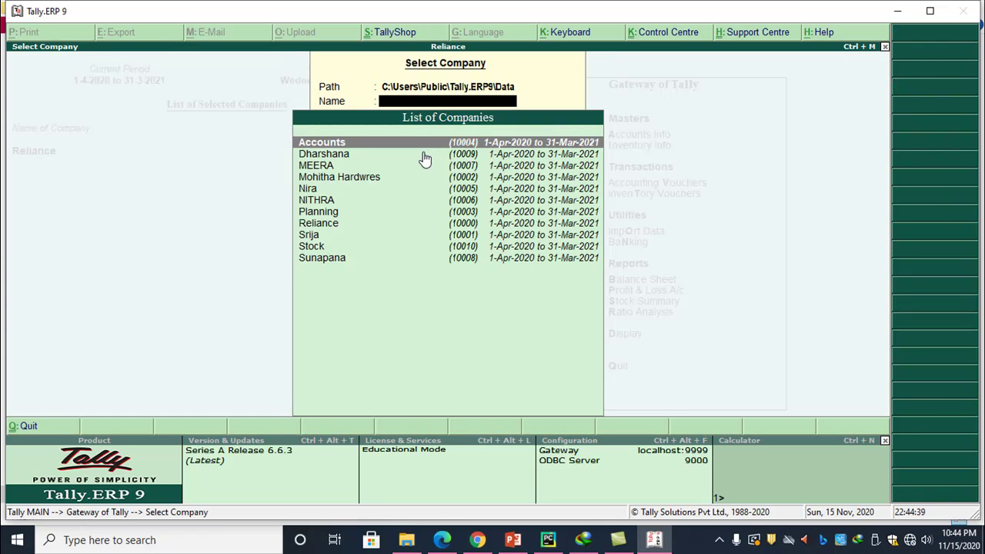
key("BackSpace")
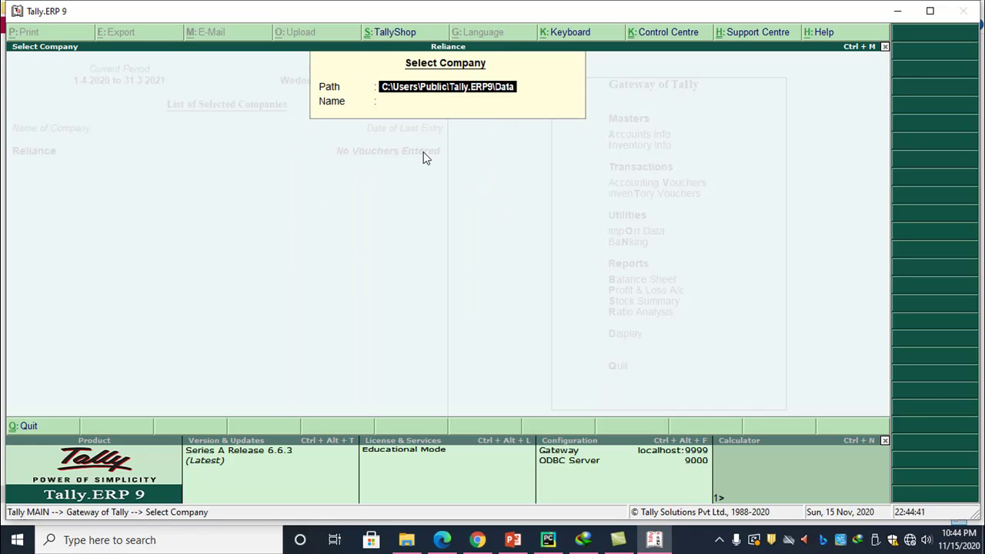
type("K:\\tally")
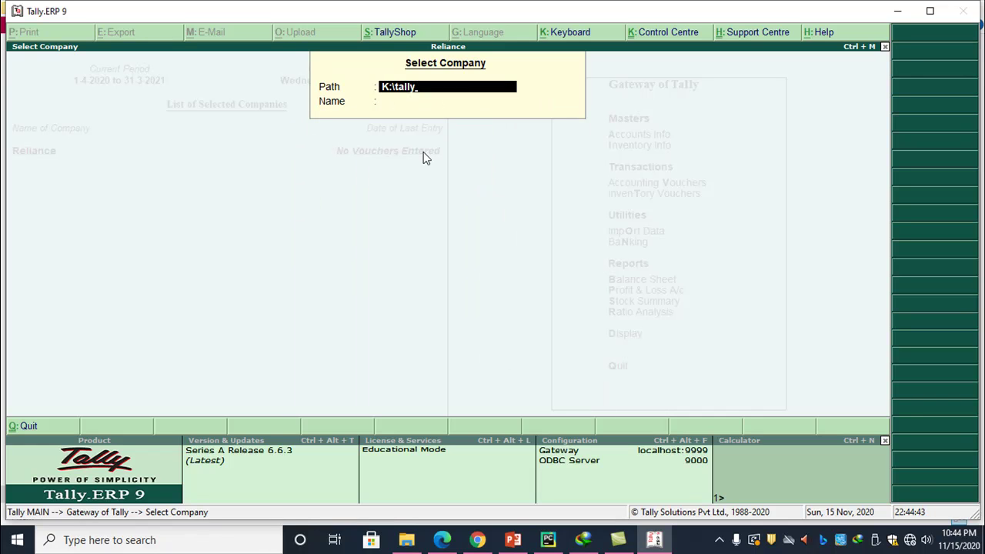
key("Return")
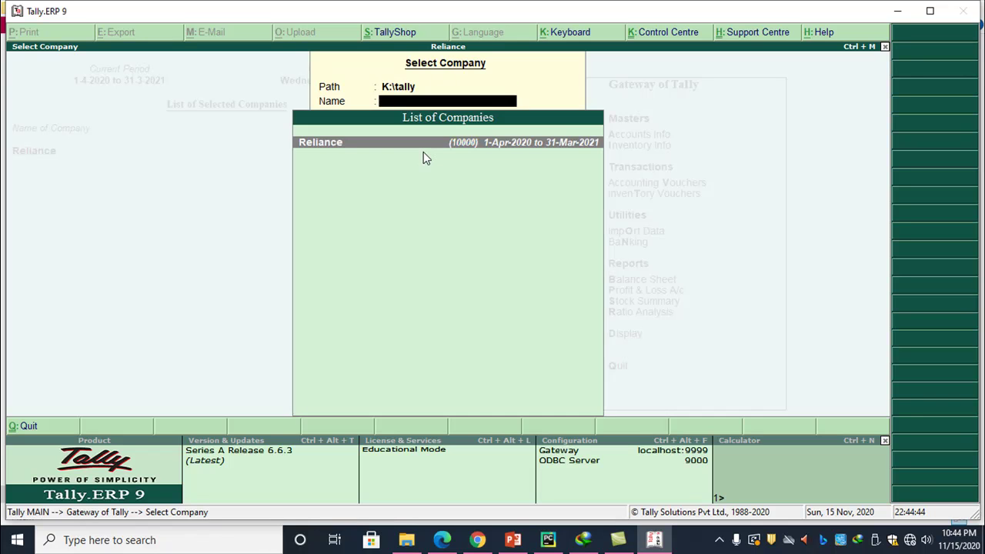
Shut the already open Reliance company and load the Reliance copy stored in K:\tally.
left_click(489, 144)
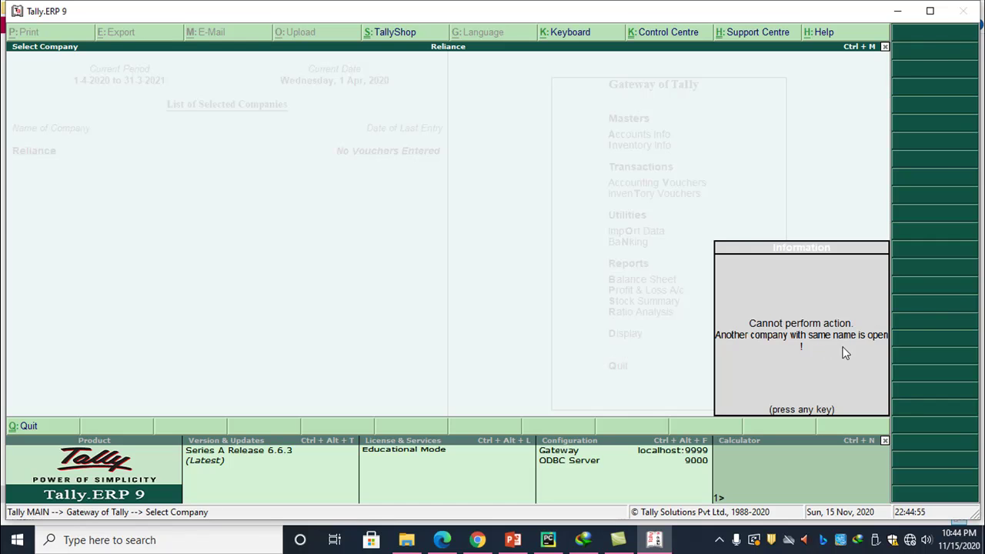
key("Return")
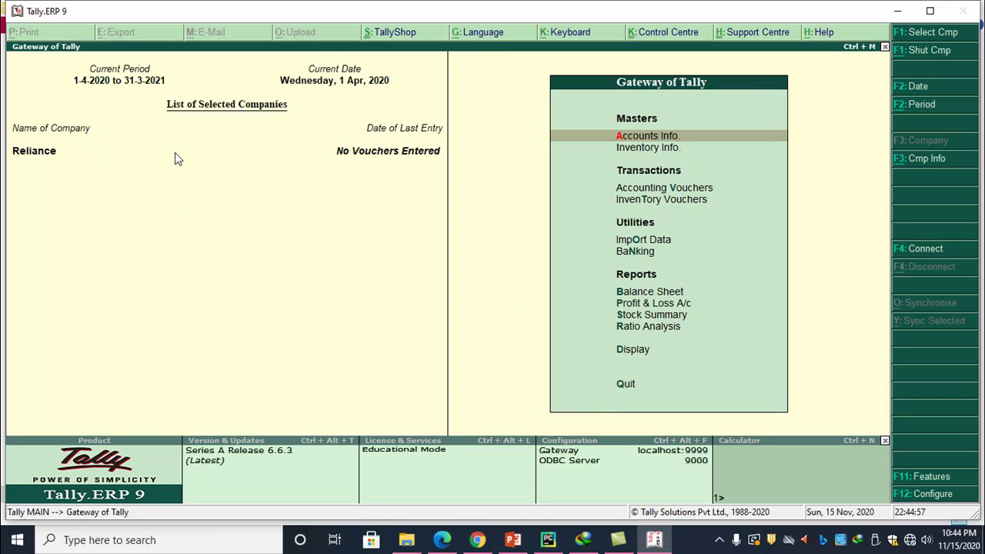
left_click(930, 46)
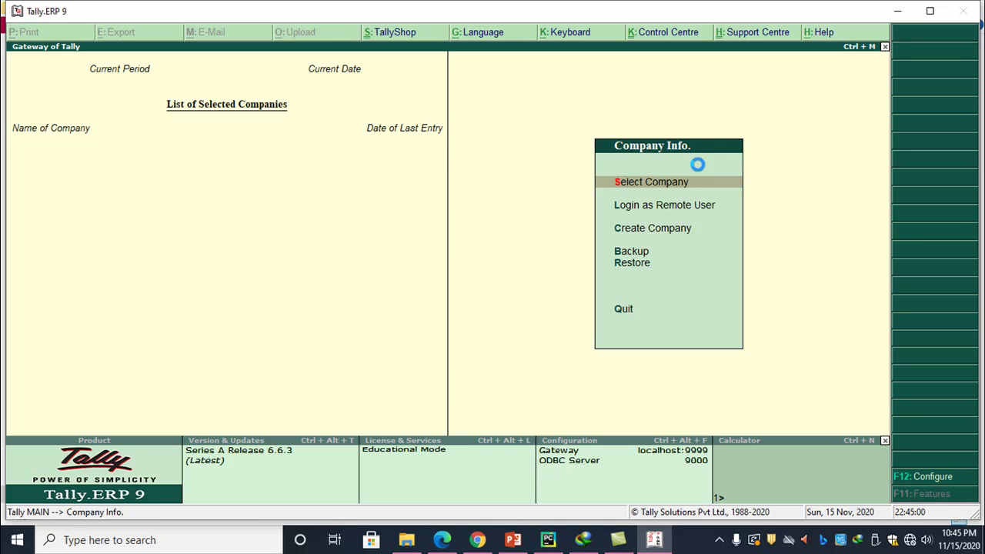
left_click(667, 180)
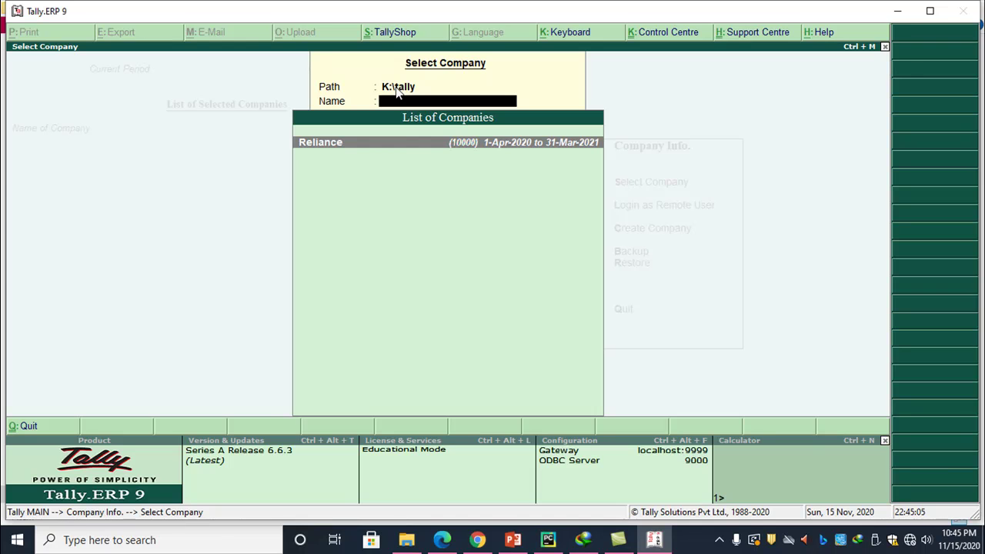
left_click(409, 143)
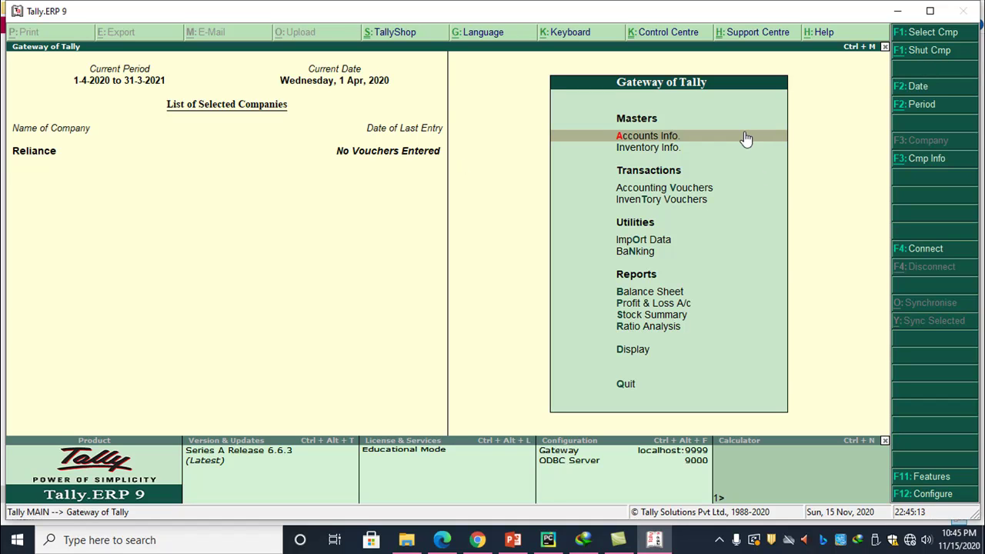
Shut the Reliance company, open the form for creating a company, and check its directory and name fields.
key("alt+F1")
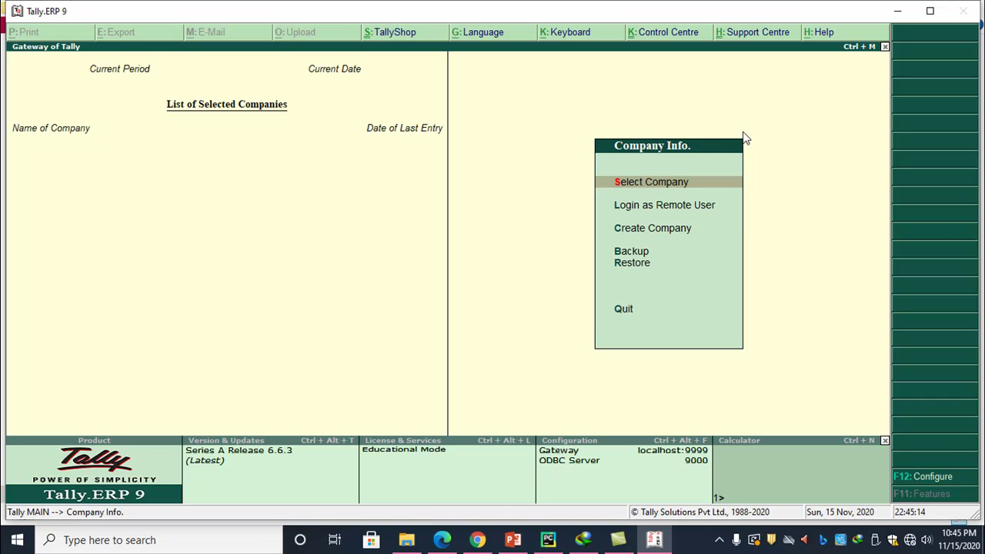
key("Down")
key("Down")
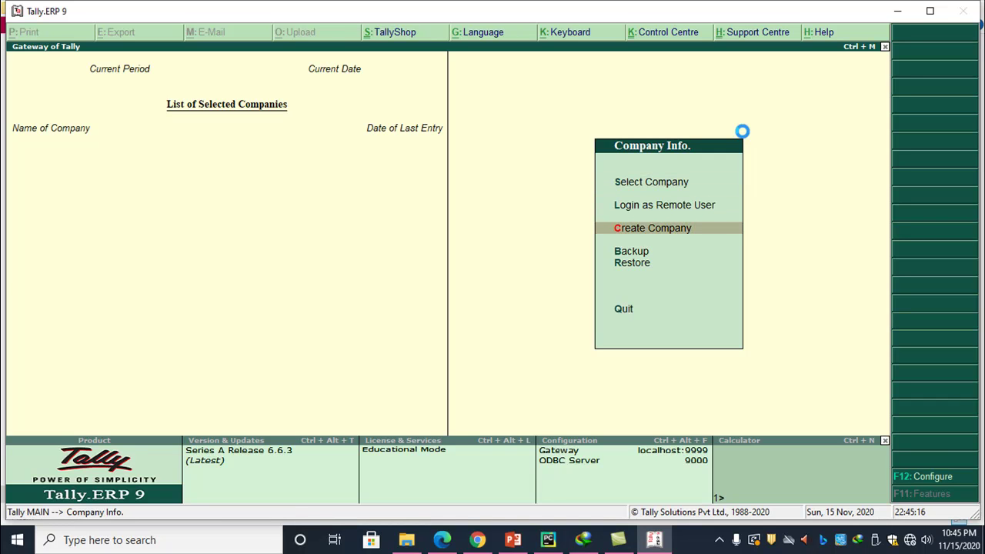
key("Return")
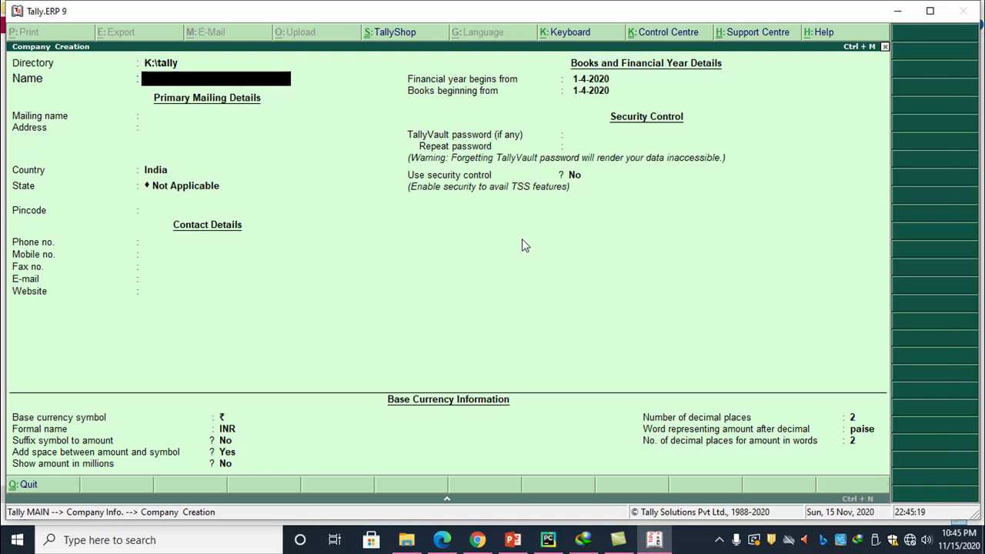
left_click(179, 68)
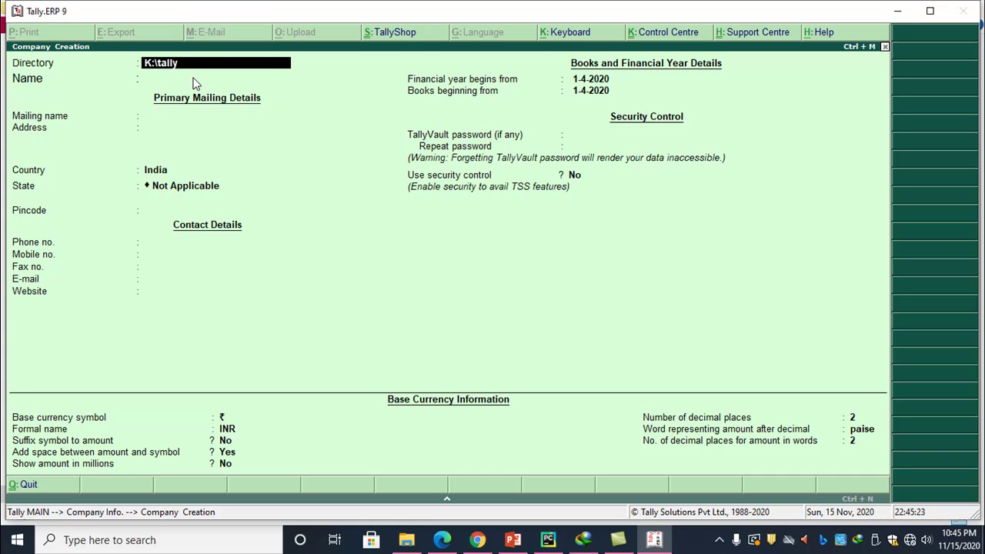
left_click(196, 82)
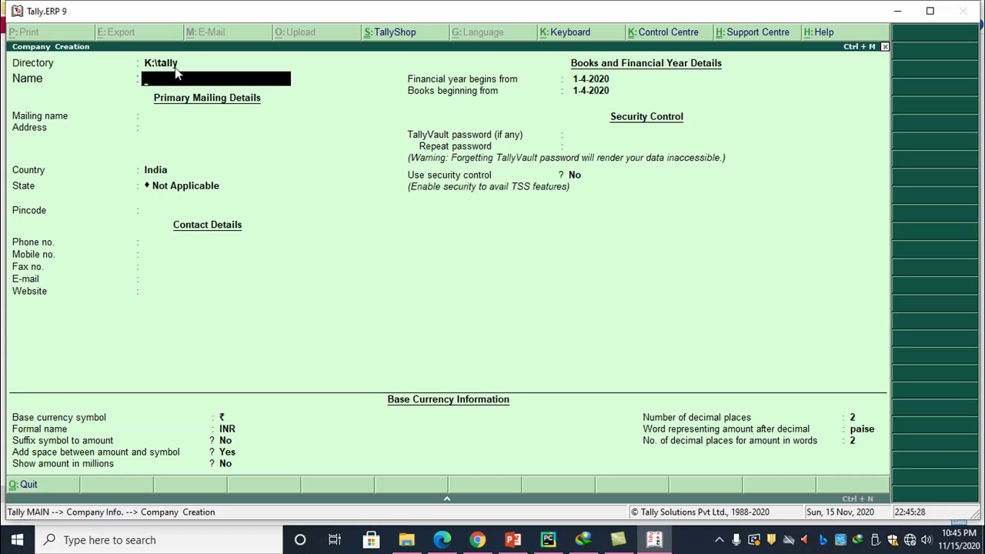
Switch to File Explorer, create a folder named tally on the Bootable (D:) drive, and open it.
left_click(897, 11)
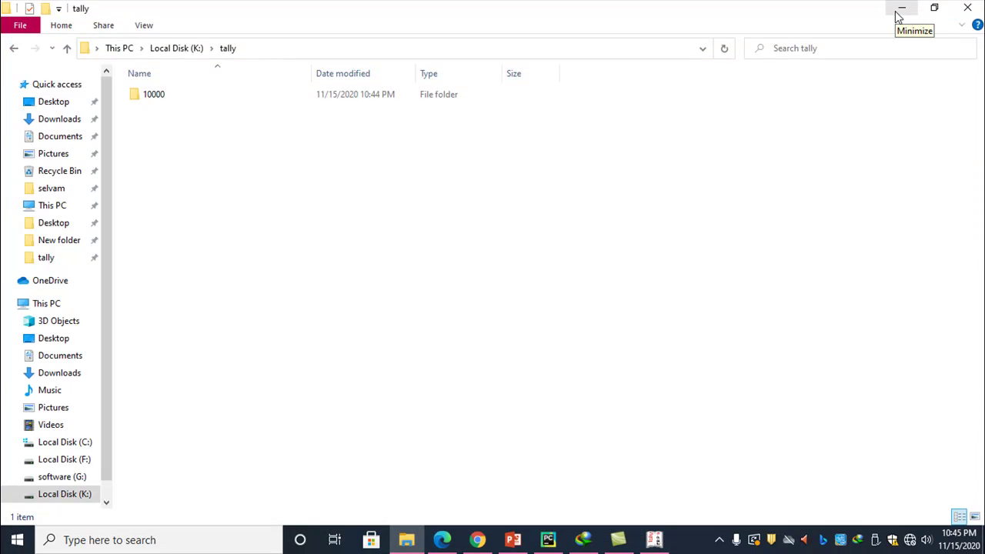
left_click(55, 308)
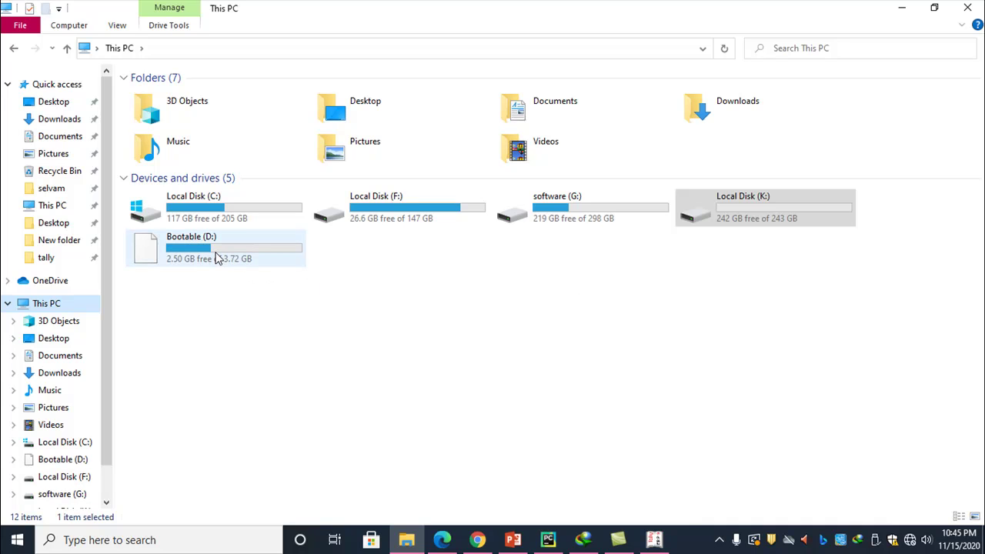
double_click(215, 258)
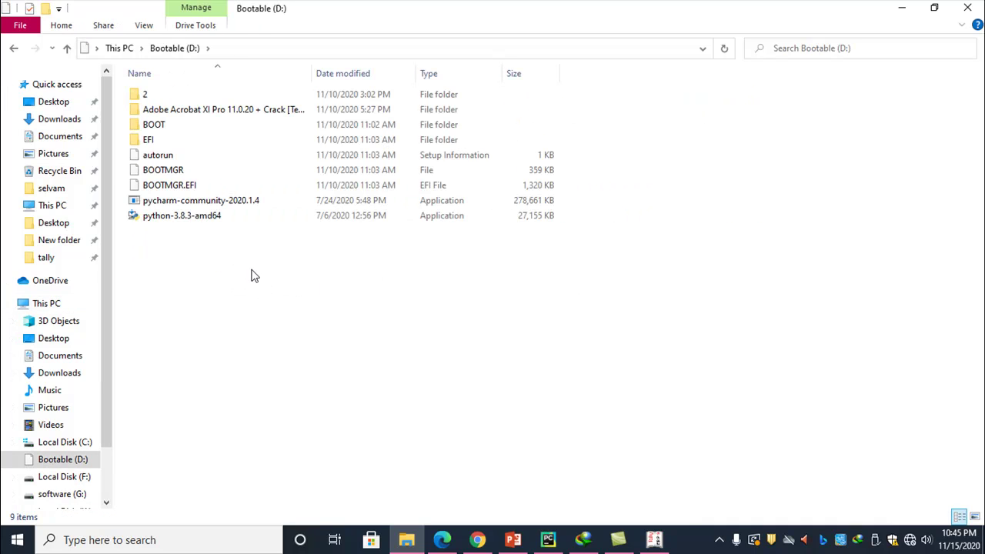
right_click(252, 271)
mouse_move(345, 460)
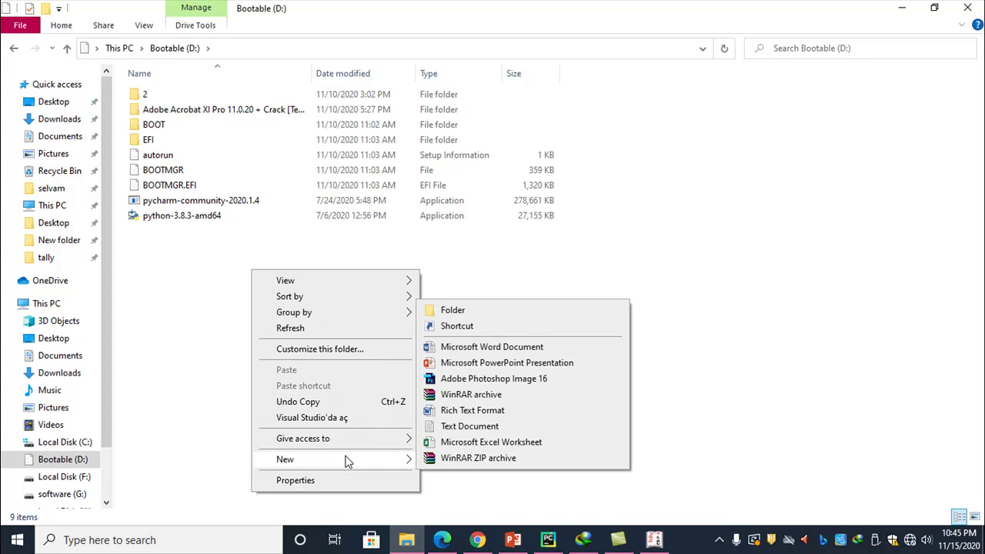
left_click(487, 316)
type("tally")
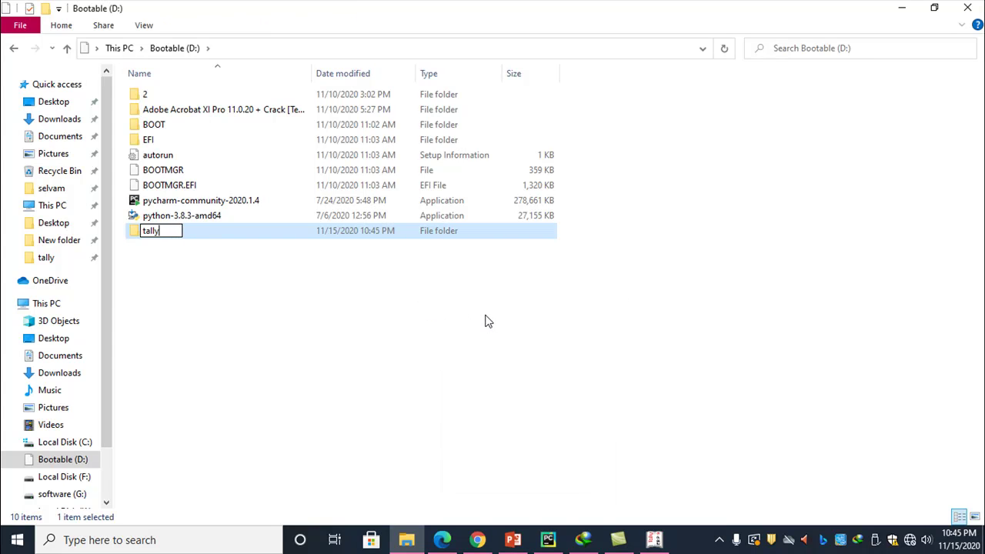
key("Return")
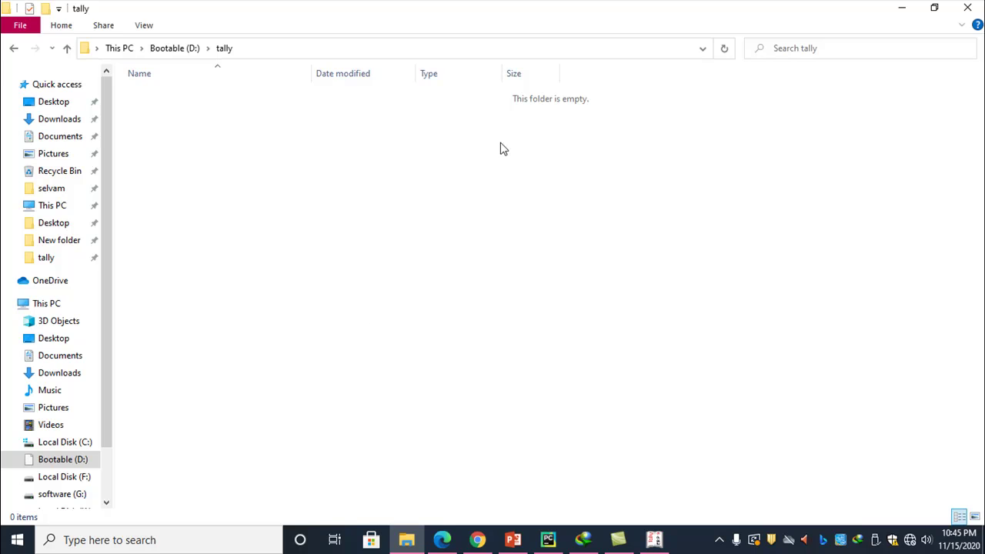
Copy the 10000 folder from the tally folder on Local Disk (K:).
left_click_drag(424, 7, 730, 54)
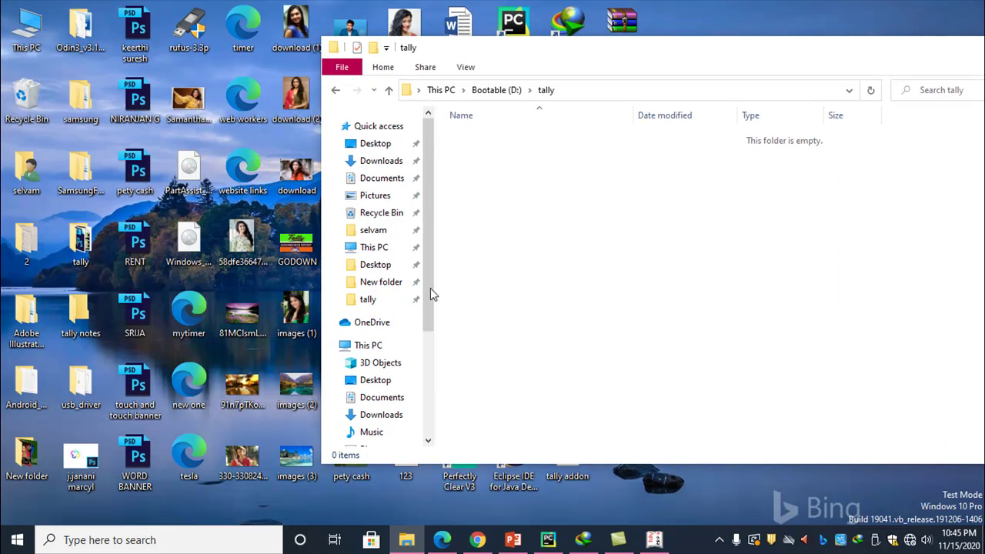
left_click(371, 345)
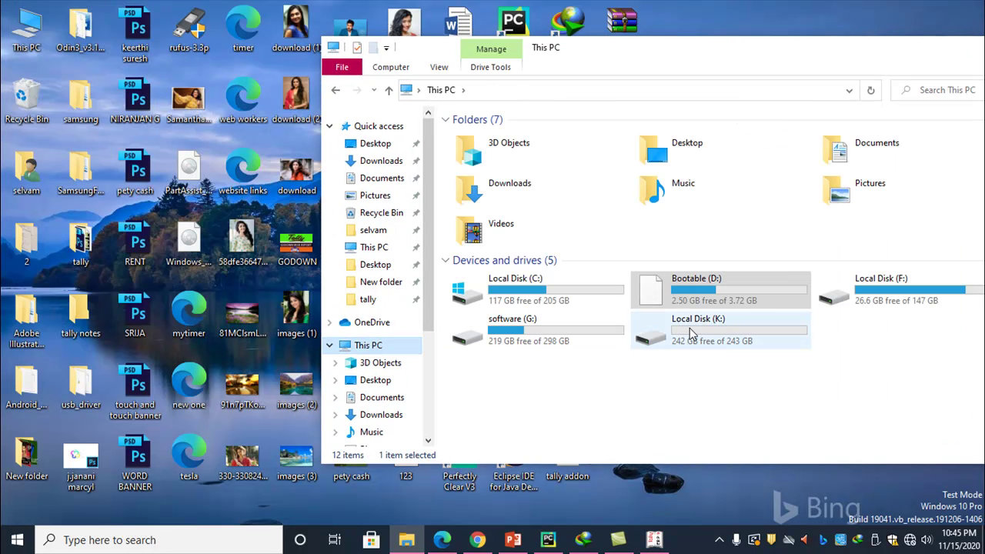
left_click(682, 330)
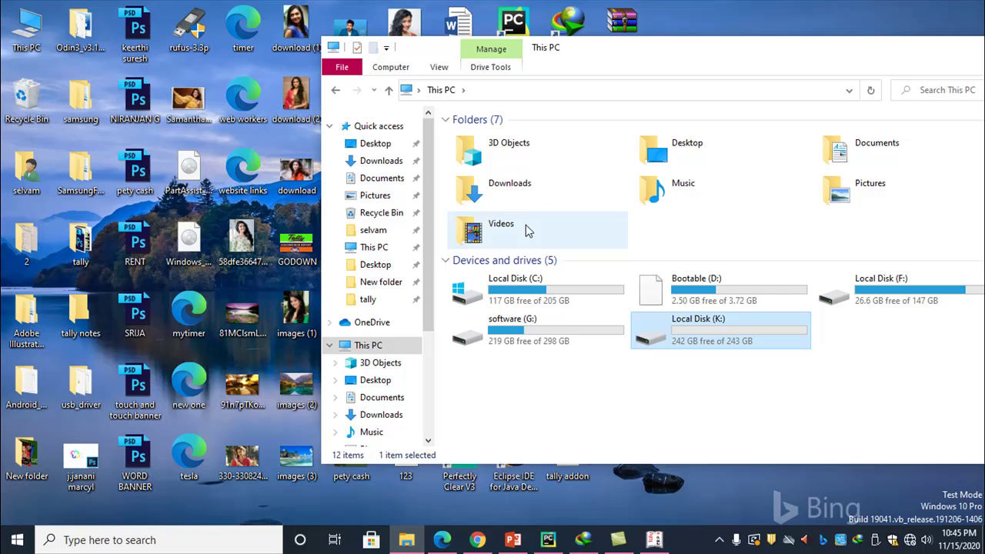
right_click(707, 331)
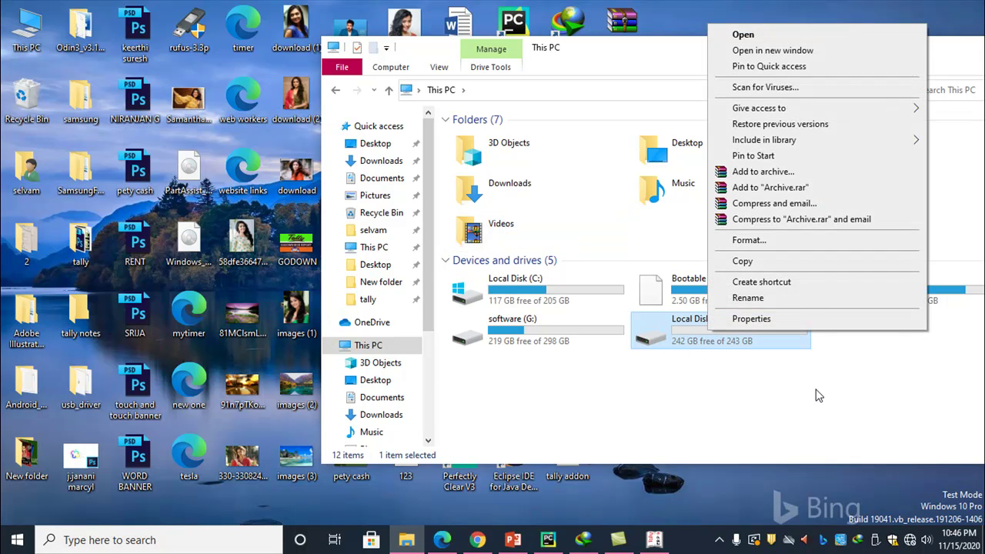
left_click(741, 33)
left_click(477, 136)
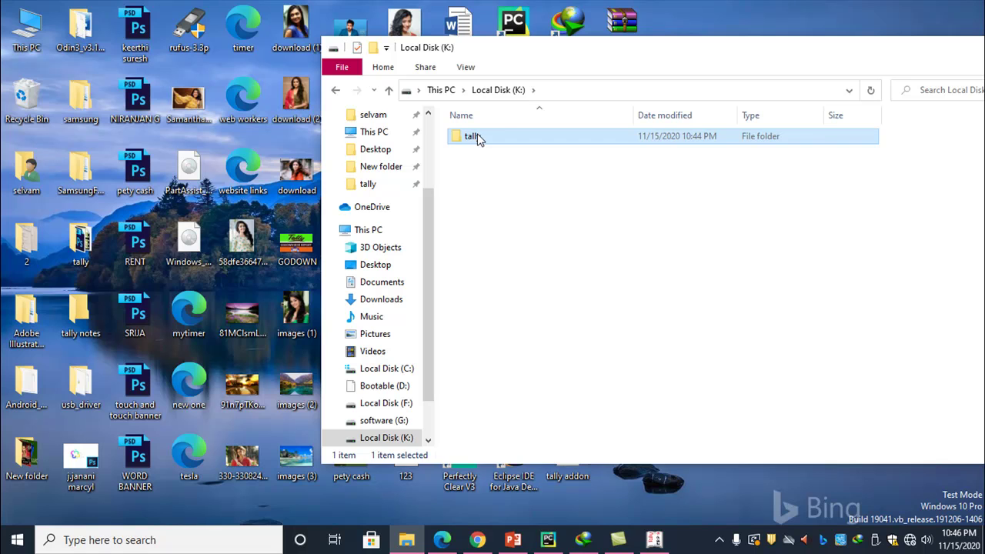
right_click(480, 137)
left_click(451, 166)
right_click(472, 136)
left_click(506, 145)
left_click(486, 137)
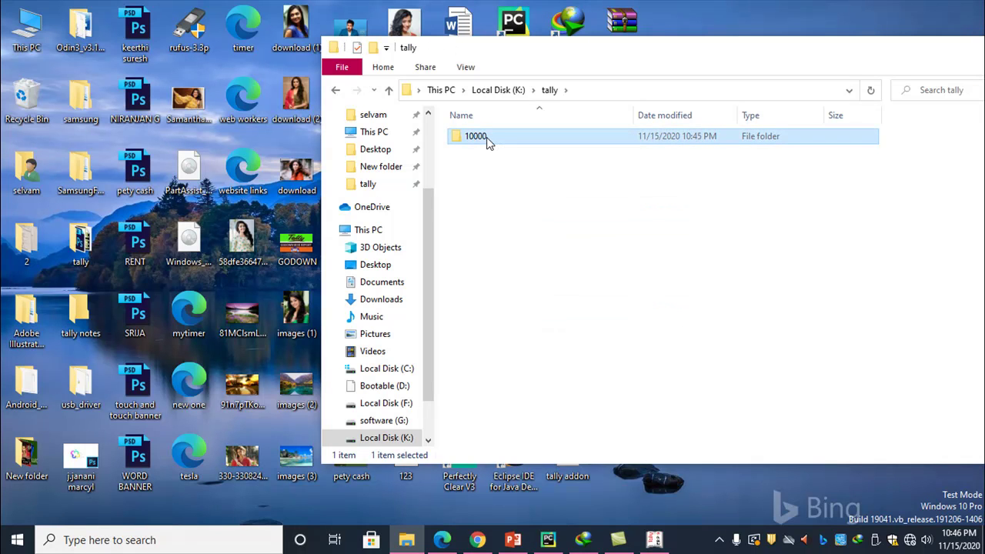
Paste the copied 10000 folder into the tally folder on Bootable (D:) and display that folder's full path.
left_click(381, 385)
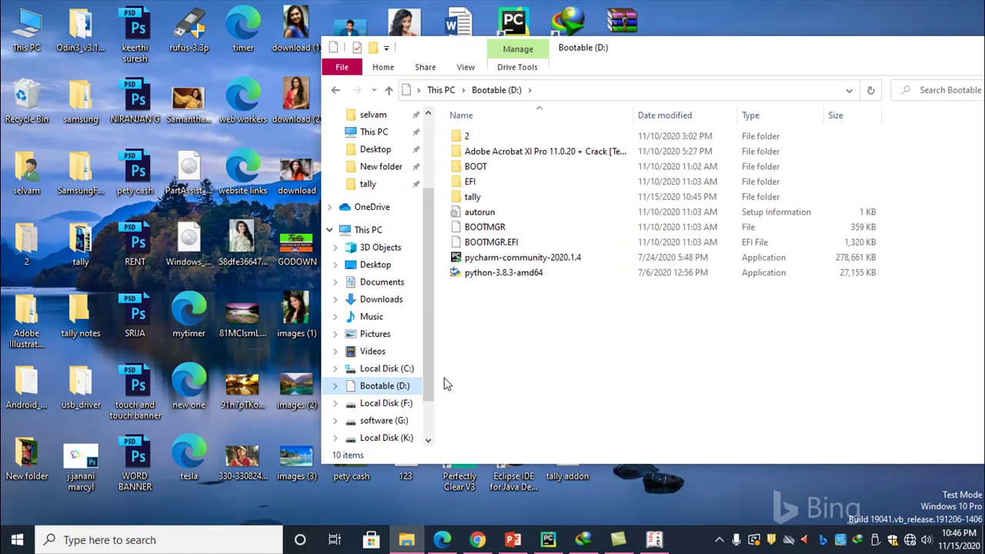
double_click(484, 196)
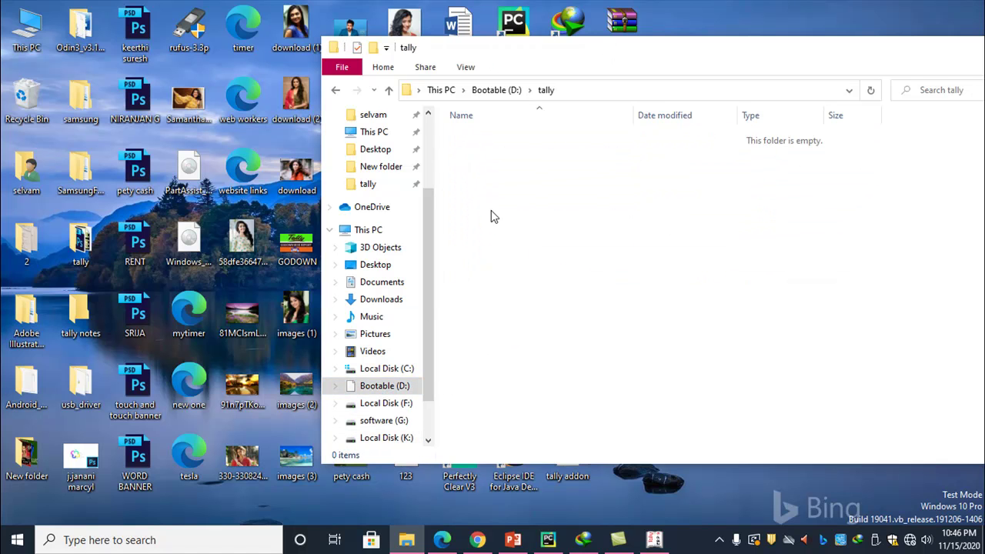
key("ctrl+v")
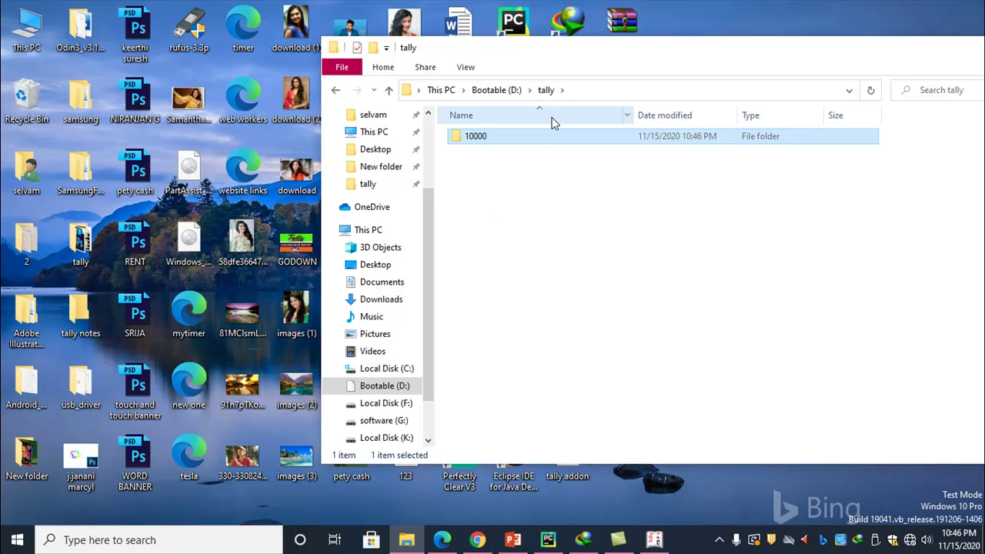
left_click(579, 91)
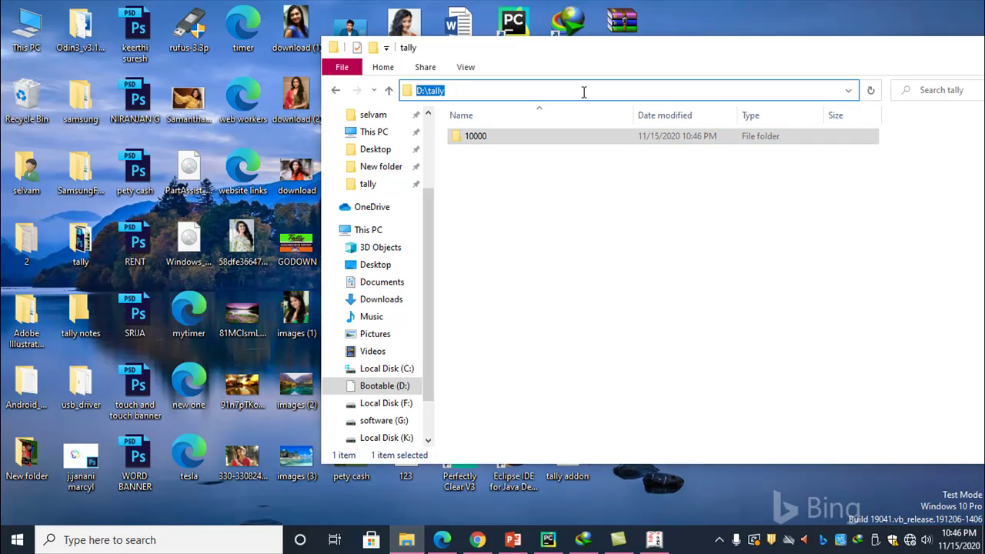
Switch to Tally.ERP 9, abandon the company creation form, and list the companies stored in D:\tally without loading one.
left_click(653, 540)
key("Escape")
key("y")
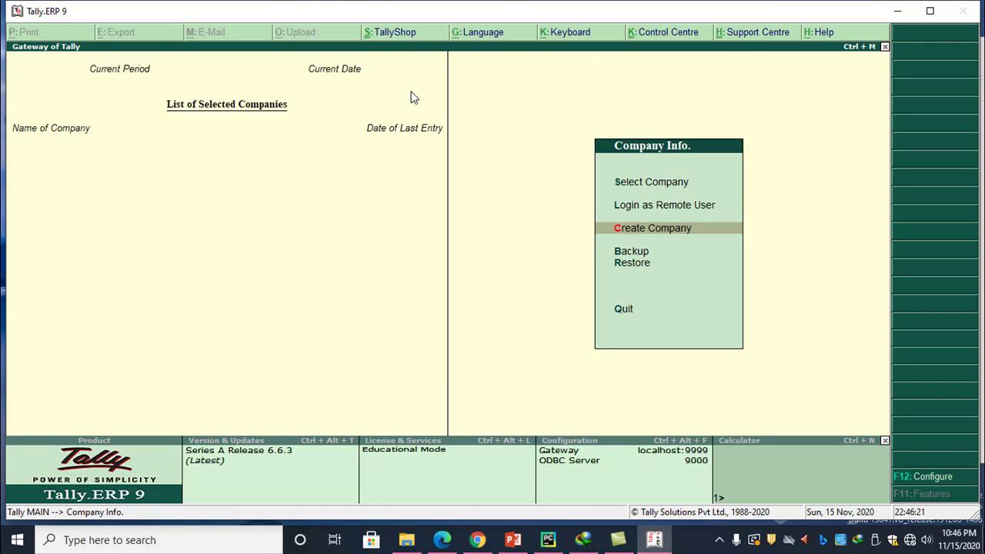
key("Up")
key("Up")
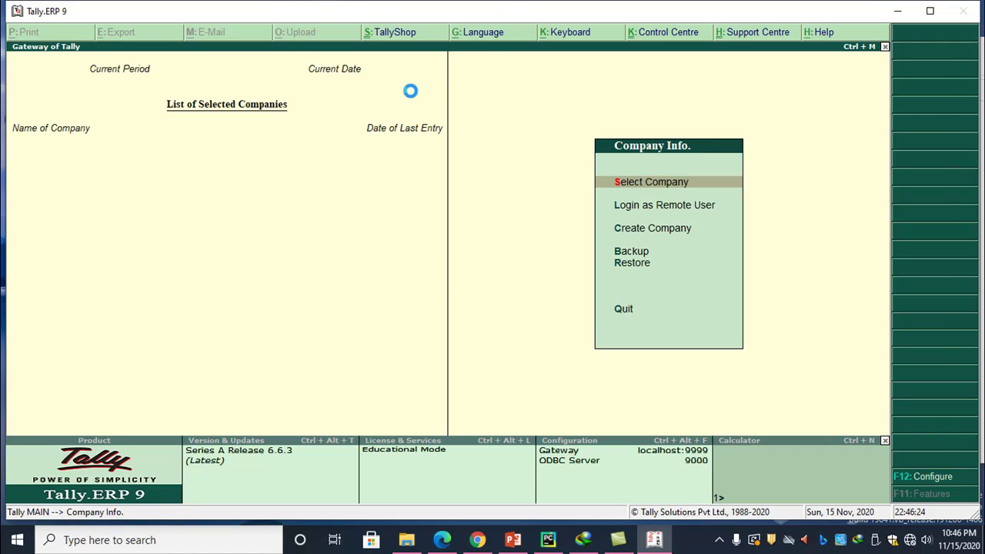
key("BackSpace")
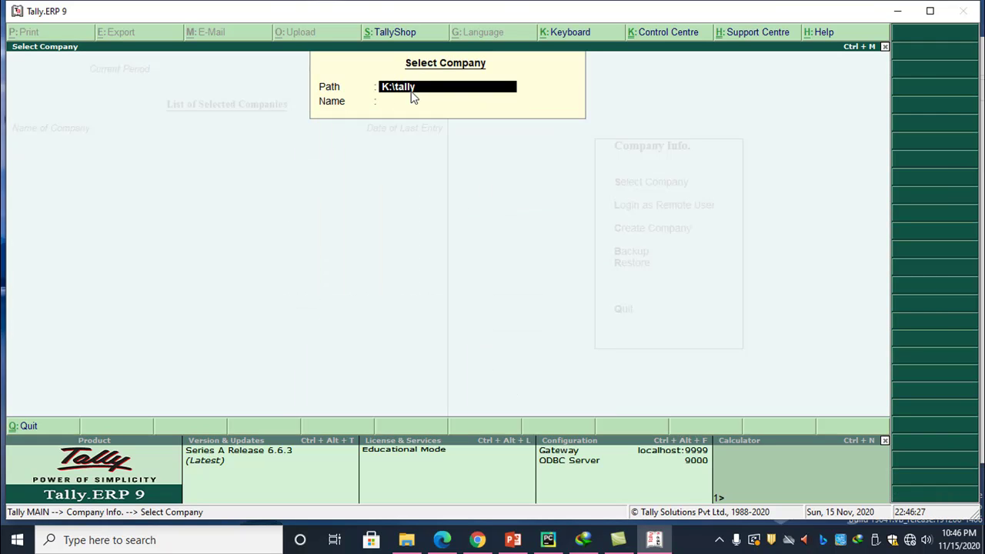
type("D:\tally")
key("Return")
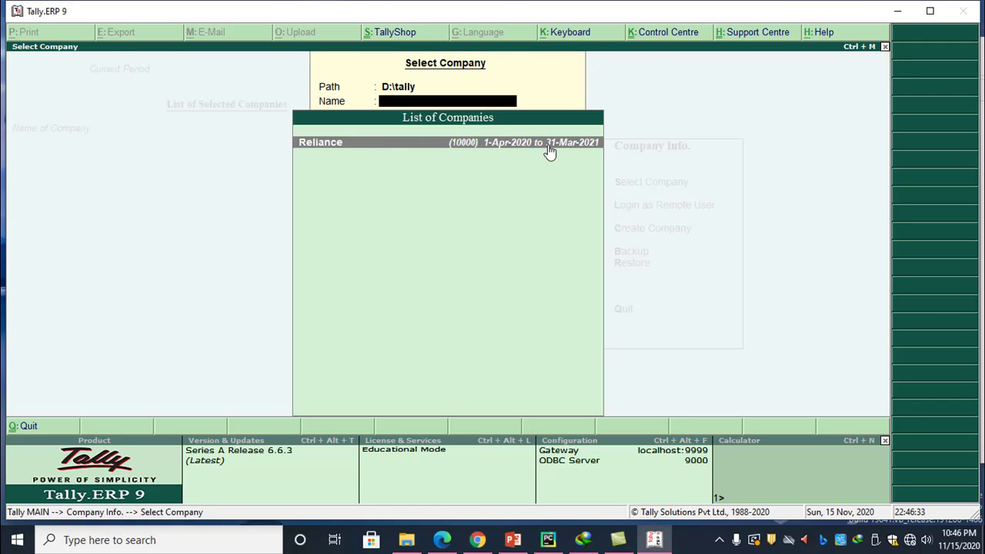
key("Escape")
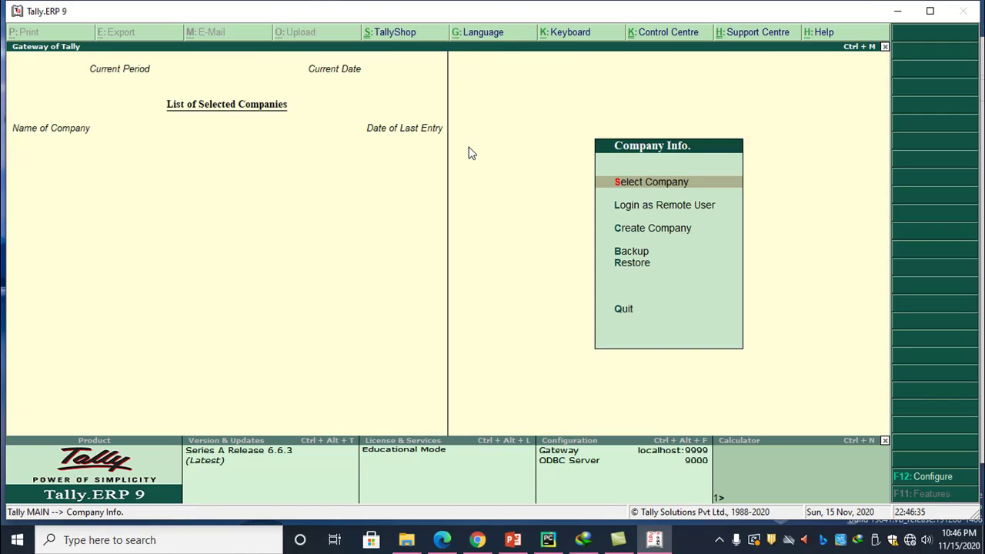
key("Escape")
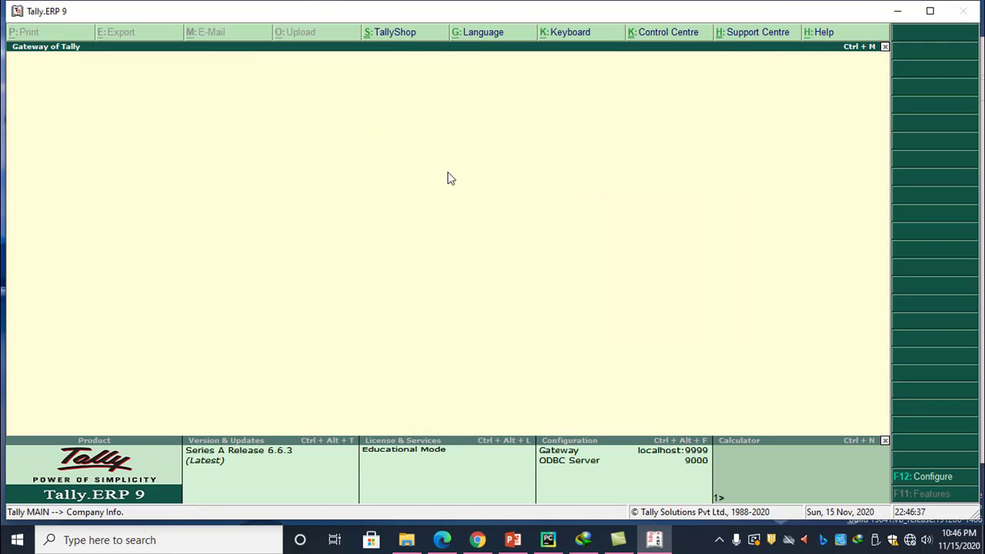
key("n")
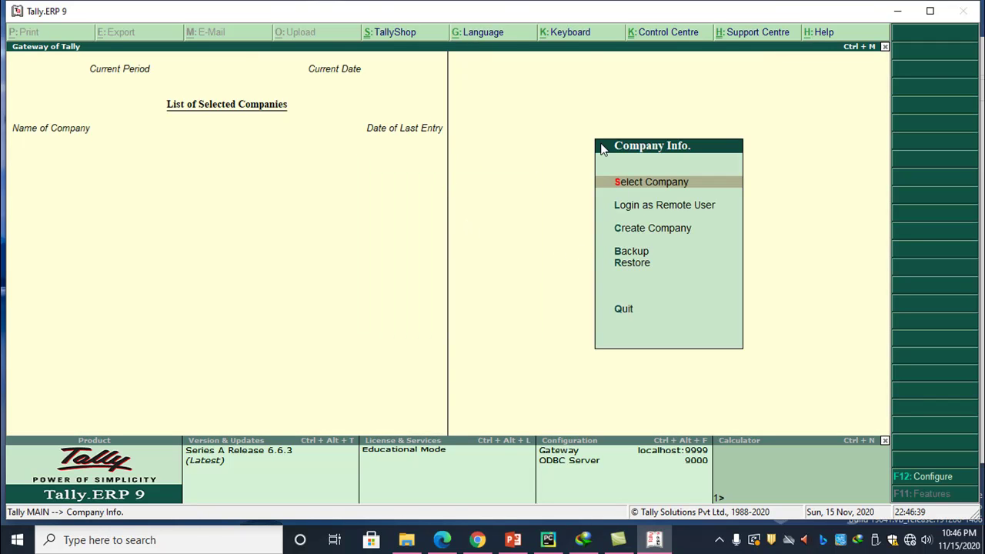